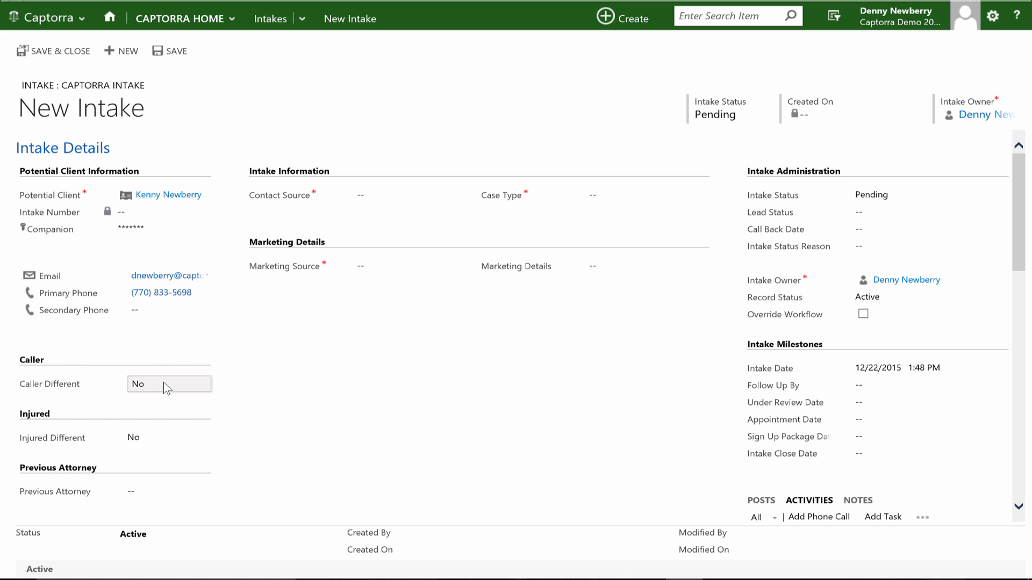
Switch Caller Different to Yes to show the extra caller fields, and return it to No
{"action": "left_click", "coordinate": [163, 383]}
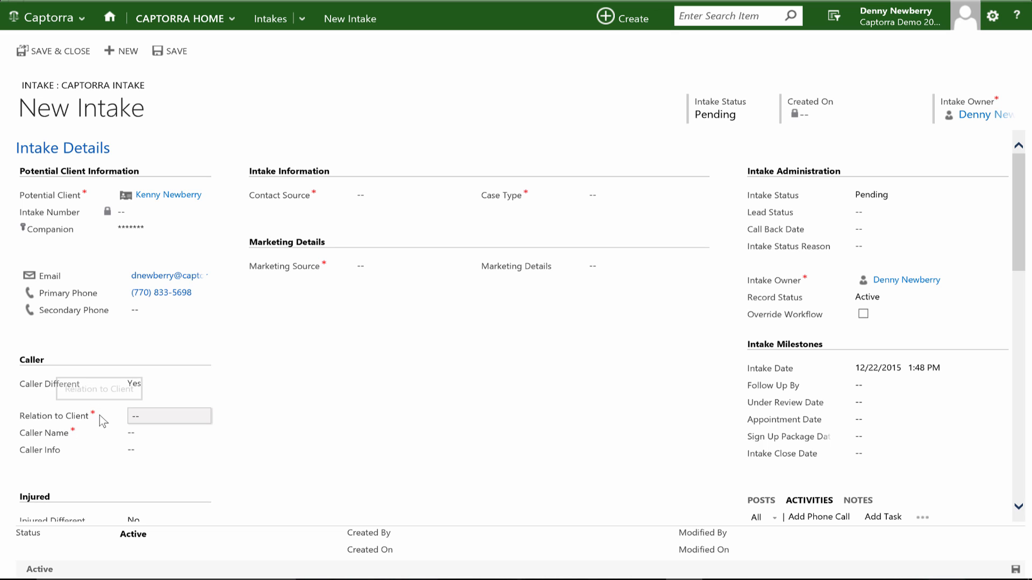
{"action": "left_click", "coordinate": [153, 386]}
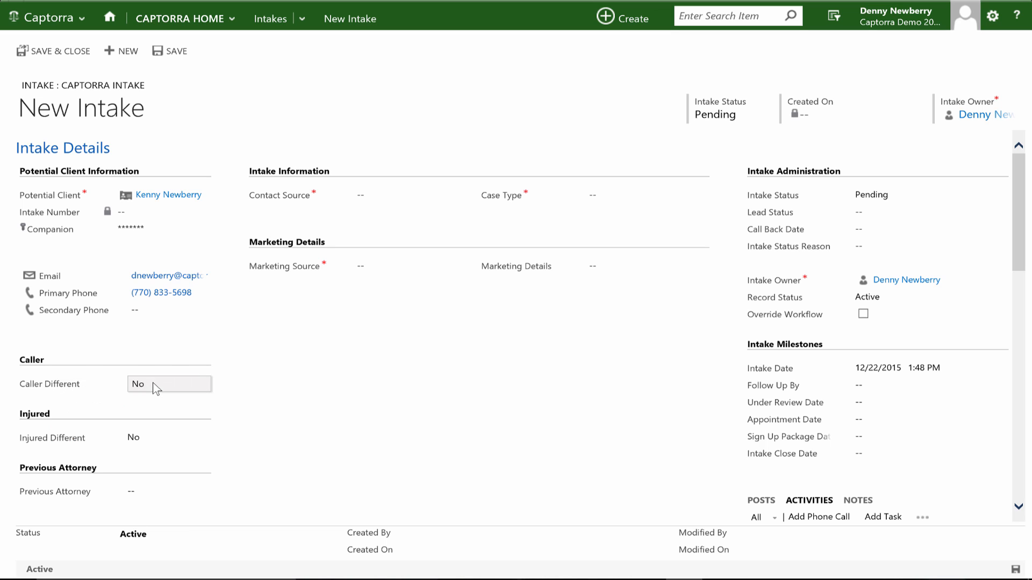
Set the intake's Contact Source to Phone
{"action": "left_click", "coordinate": [373, 196]}
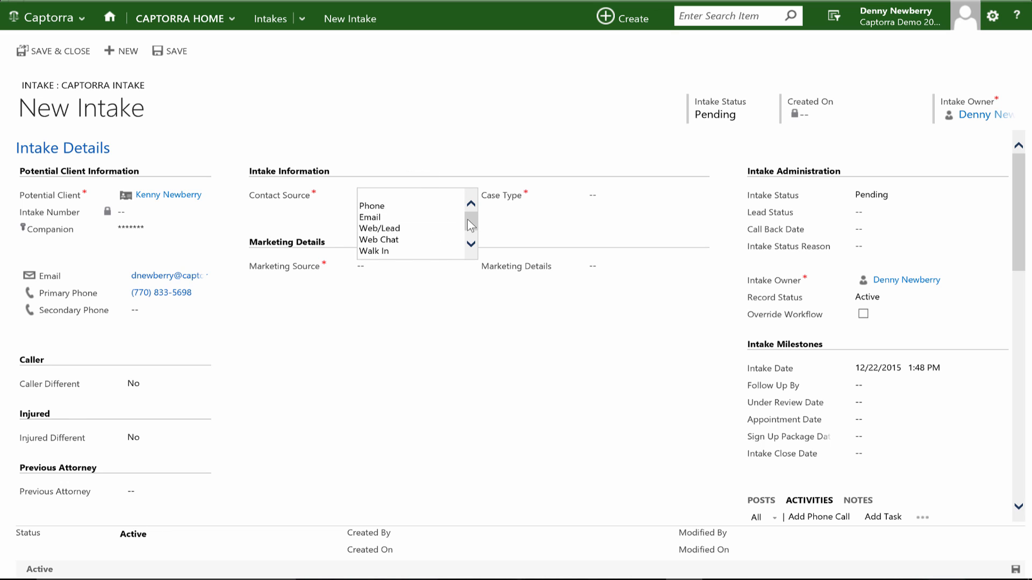
{"action": "left_click_drag", "start_coordinate": [467, 218], "coordinate": [468, 237]}
{"action": "scroll", "coordinate": [471, 237], "scroll_direction": "up", "scroll_amount": 2}
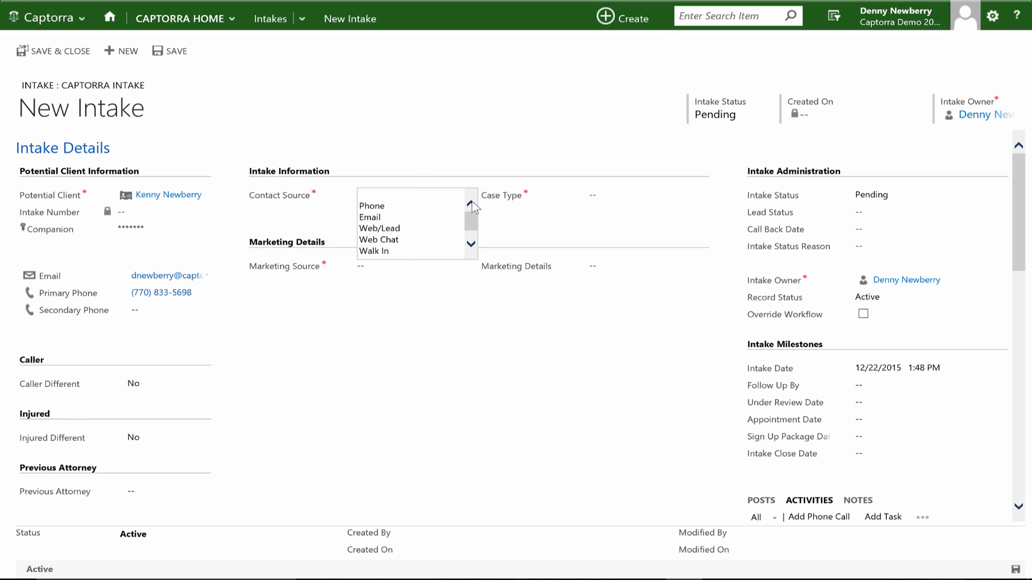
{"action": "left_click", "coordinate": [428, 200]}
Look up the available marketing sources and set Marketing Source to 92.9 The Game
{"action": "left_click", "coordinate": [441, 267]}
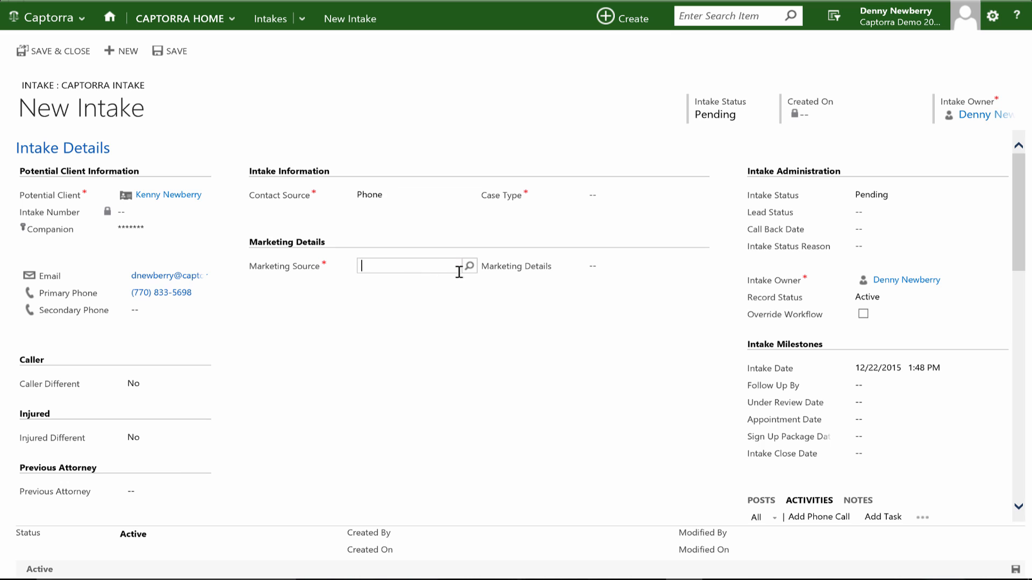
{"action": "left_click", "coordinate": [469, 267]}
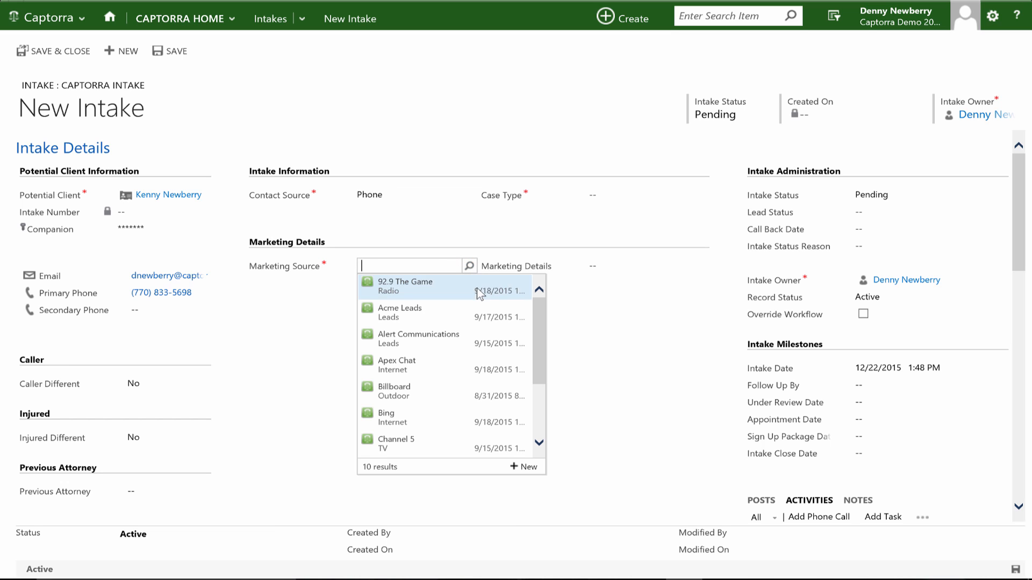
{"action": "scroll", "coordinate": [541, 370], "scroll_direction": "down", "scroll_amount": 2}
{"action": "left_click_drag", "start_coordinate": [541, 368], "coordinate": [537, 347]}
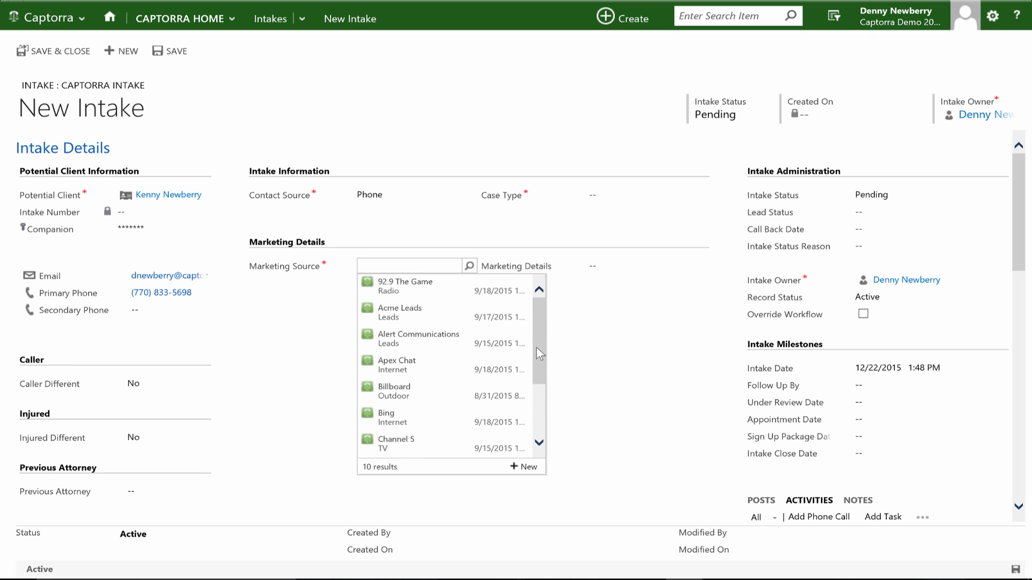
{"action": "left_click", "coordinate": [439, 285]}
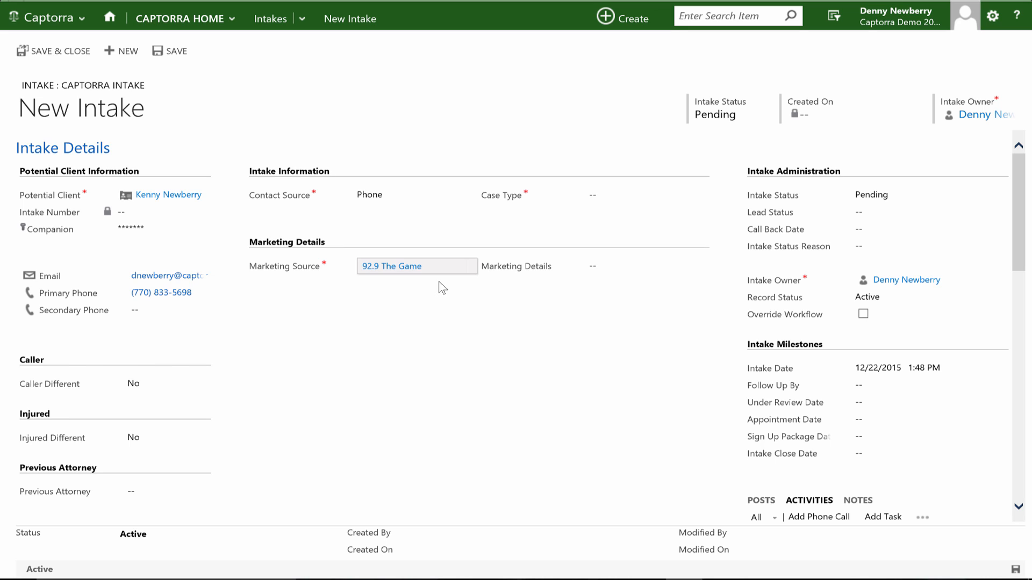
Look up the case types and set Case Type to Automobile Accident
{"action": "left_click", "coordinate": [617, 199]}
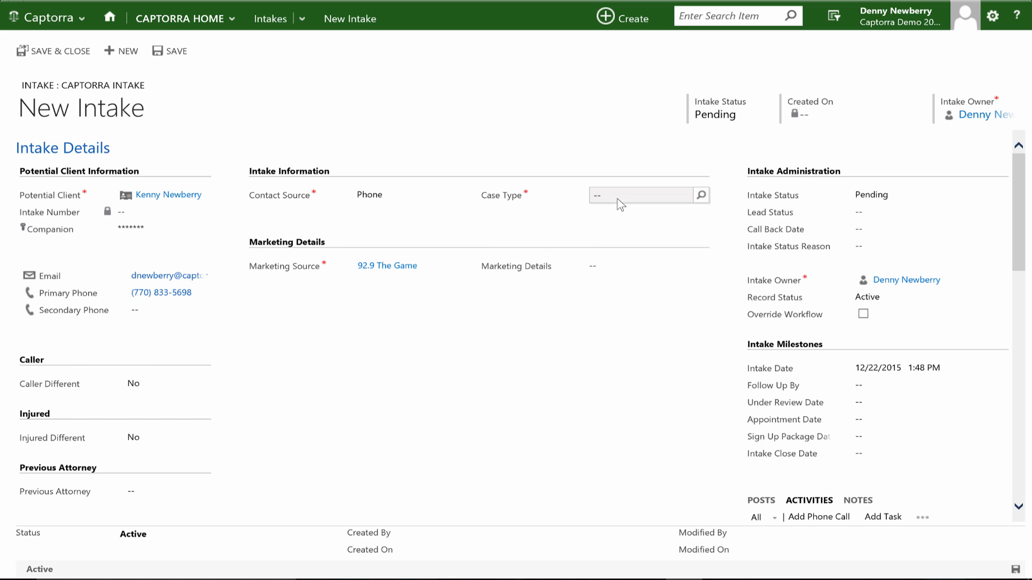
{"action": "left_click", "coordinate": [701, 196]}
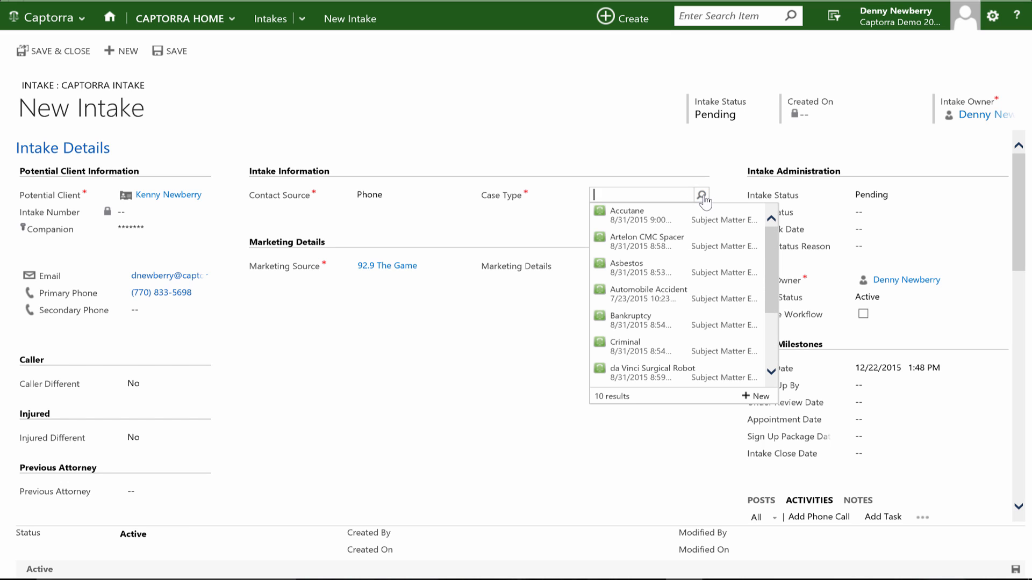
{"action": "mouse_move", "coordinate": [771, 237]}
{"action": "left_mouse_down"}
{"action": "mouse_move", "coordinate": [771, 304]}
{"action": "mouse_move", "coordinate": [766, 230]}
{"action": "left_mouse_up"}
{"action": "left_click", "coordinate": [711, 289]}
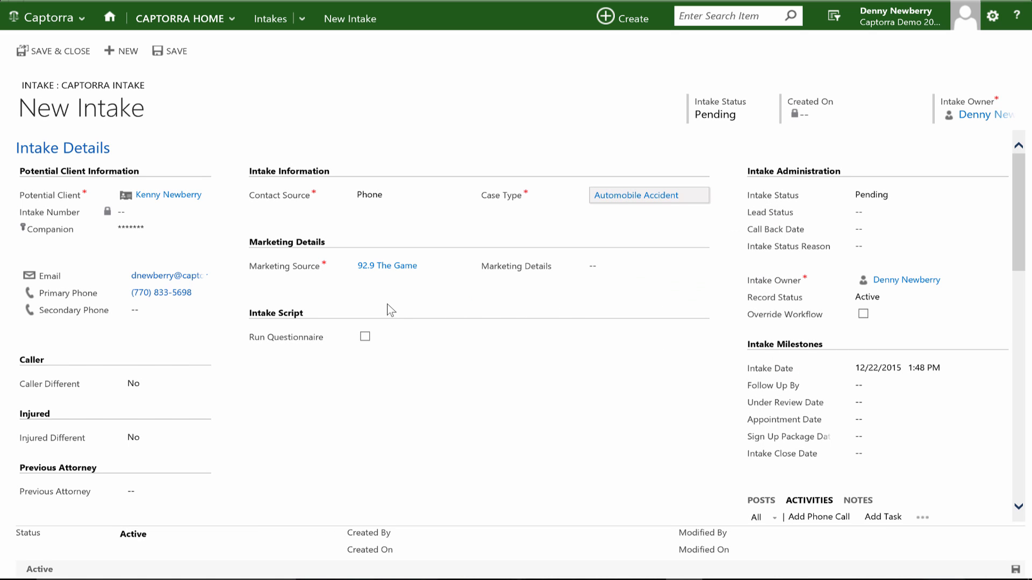
Run the intake questionnaire and advance past its first page with the On The Job answer left at No
{"action": "left_click", "coordinate": [365, 338]}
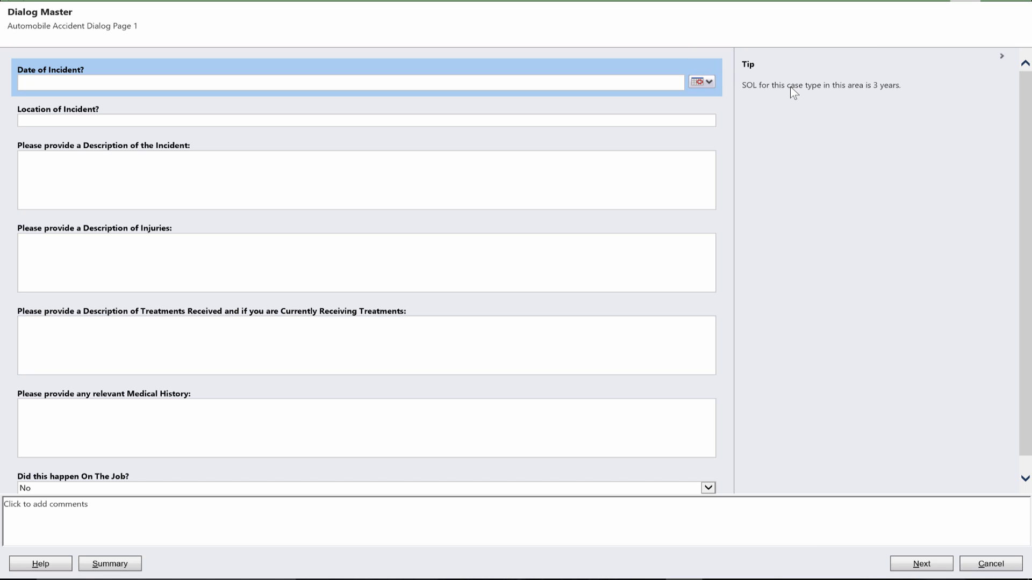
{"action": "left_click", "coordinate": [174, 478]}
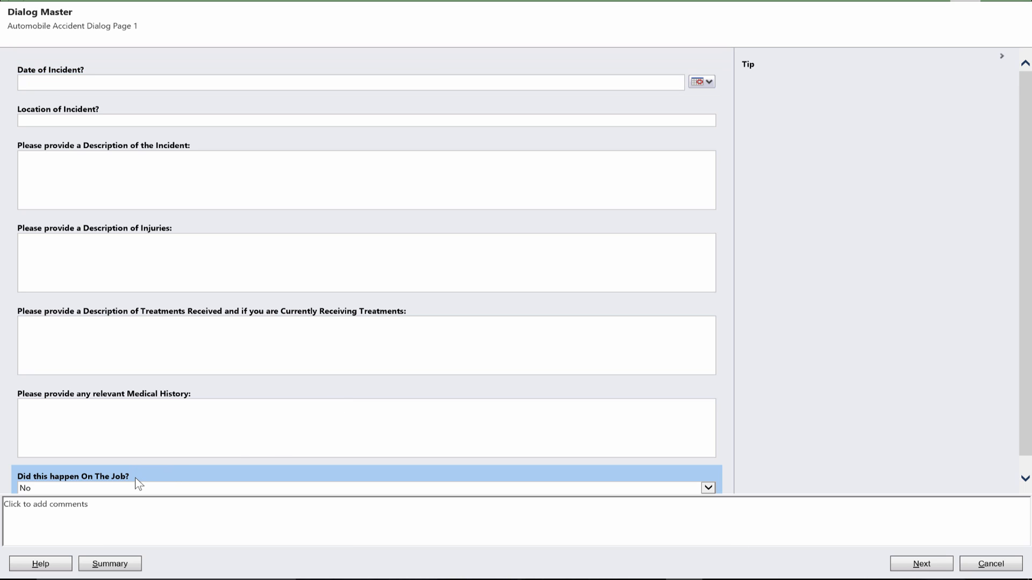
{"action": "left_click", "coordinate": [910, 568]}
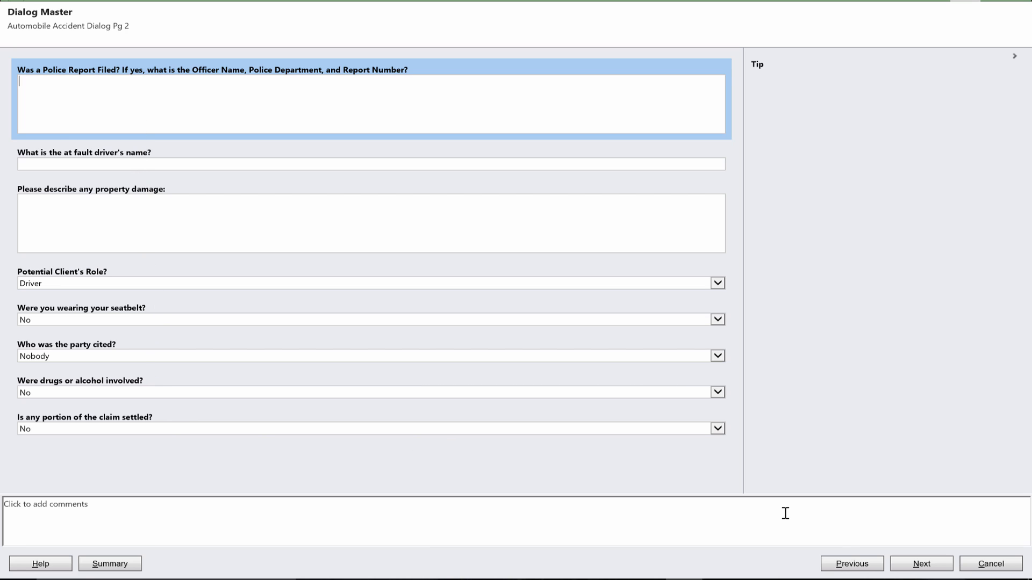
Return to the first questionnaire page, answer Yes to "Did this happen On The Job?", and advance through Employment Information to Automobile Accident Dialog Pg 2
{"action": "left_click", "coordinate": [849, 566]}
{"action": "left_click", "coordinate": [402, 488]}
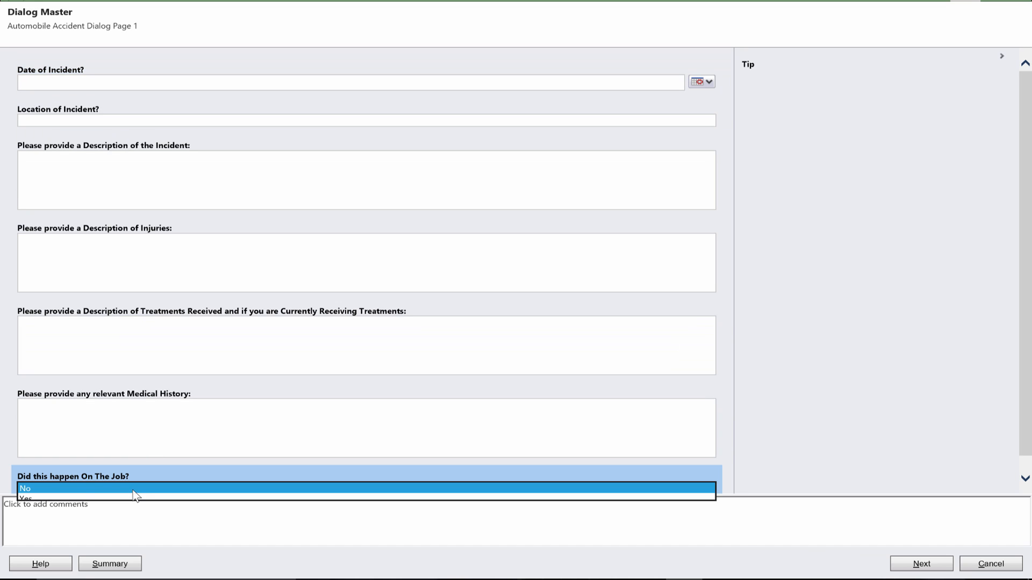
{"action": "left_click", "coordinate": [402, 497]}
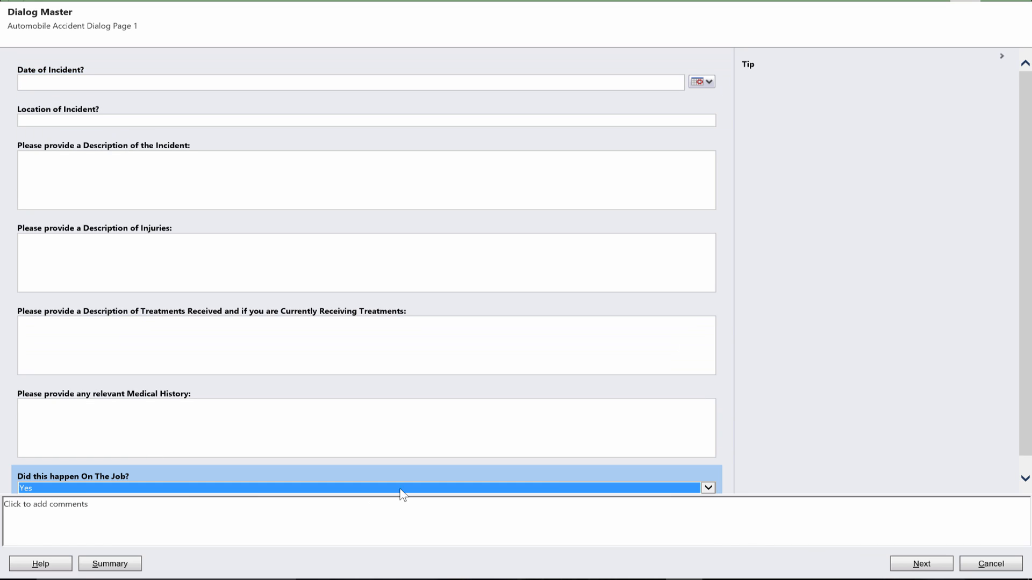
{"action": "left_click", "coordinate": [920, 565]}
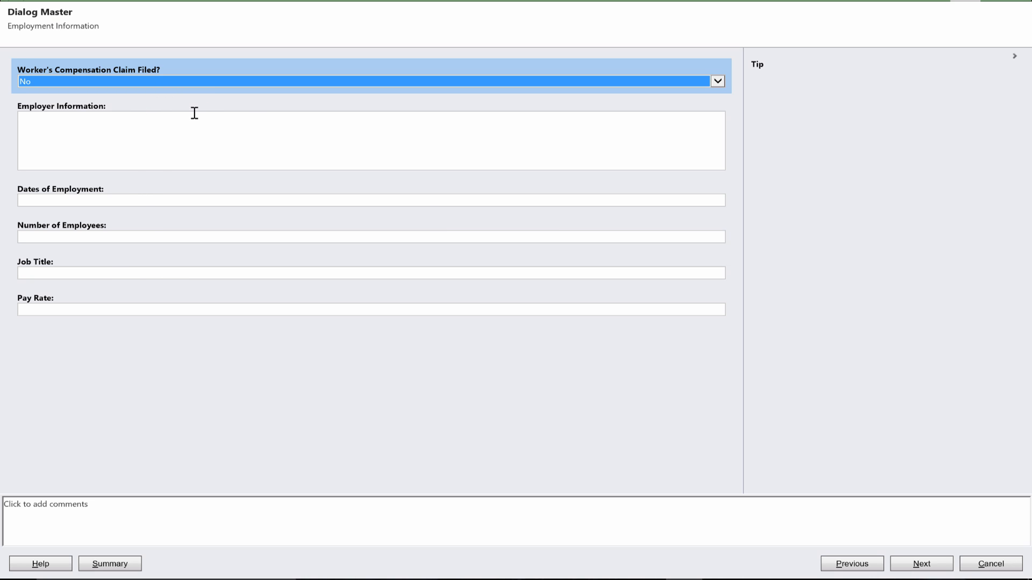
{"action": "left_click", "coordinate": [913, 564]}
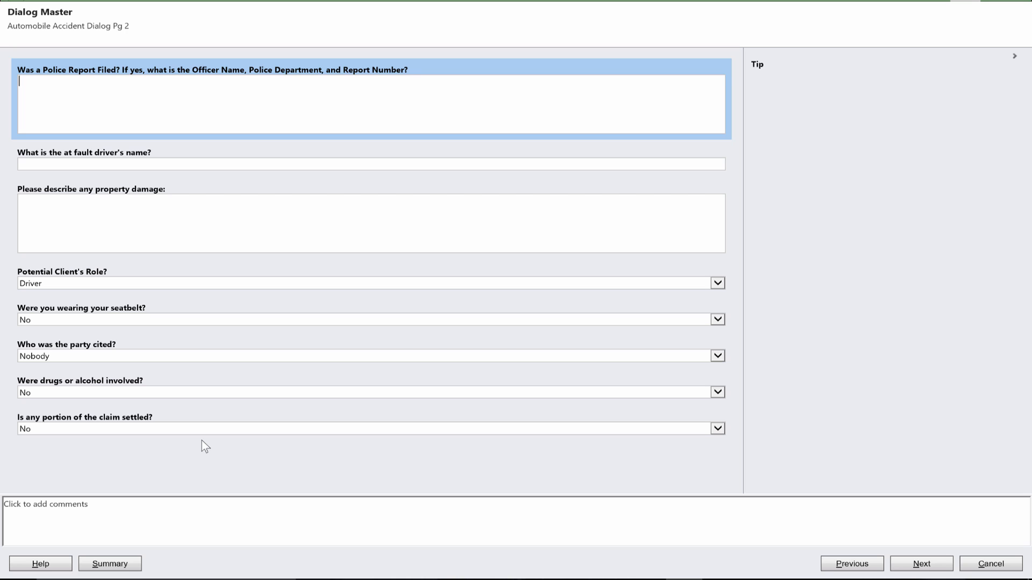
Answer Both to "Is any portion of the claim settled?" and advance to the next questionnaire page
{"action": "left_click", "coordinate": [174, 427]}
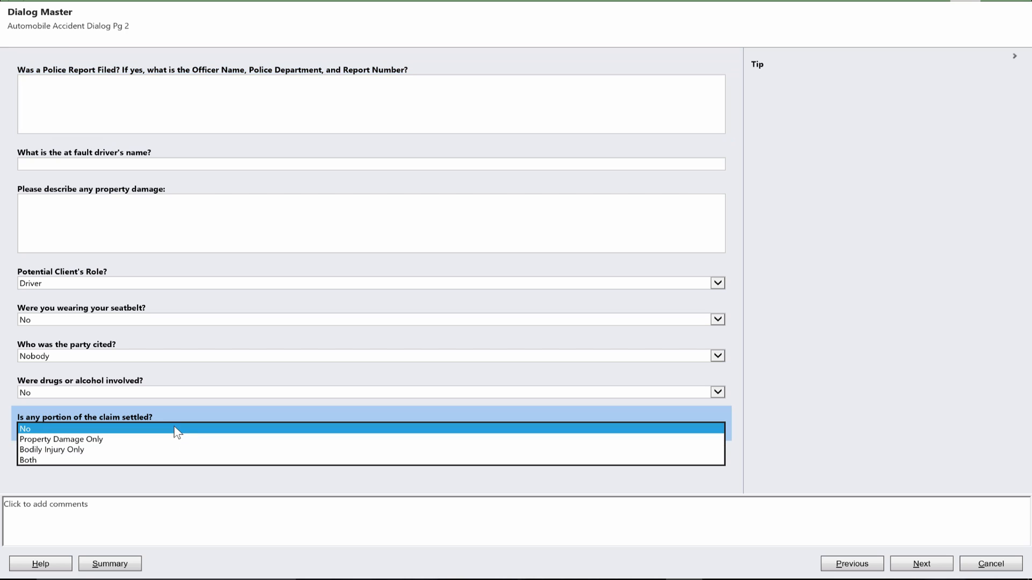
{"action": "left_click", "coordinate": [137, 458]}
{"action": "left_click", "coordinate": [911, 567]}
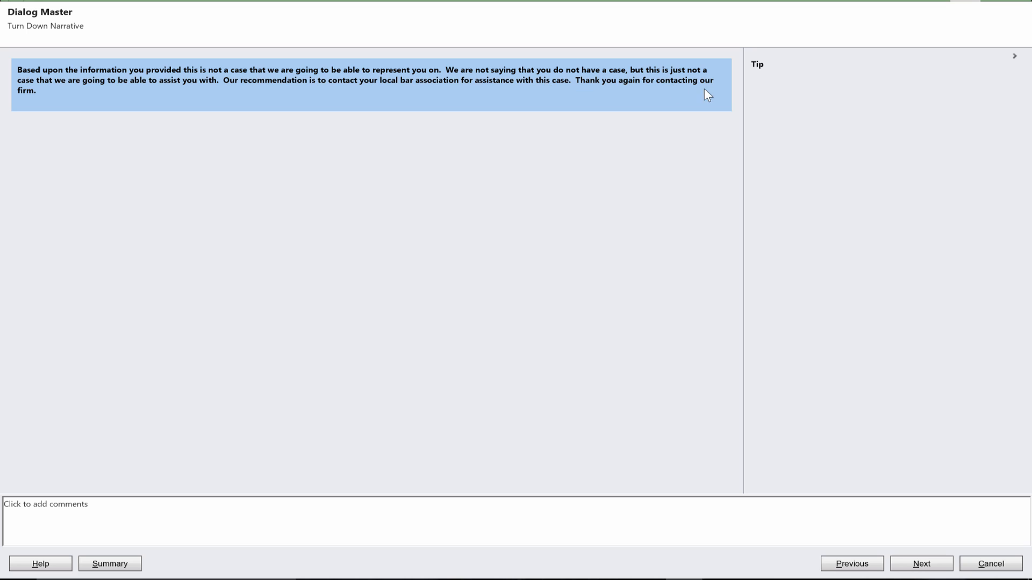
Go back to the claim settlement question, change its answer to No, and advance to the closing narrative
{"action": "left_click", "coordinate": [872, 565]}
{"action": "left_click", "coordinate": [97, 427]}
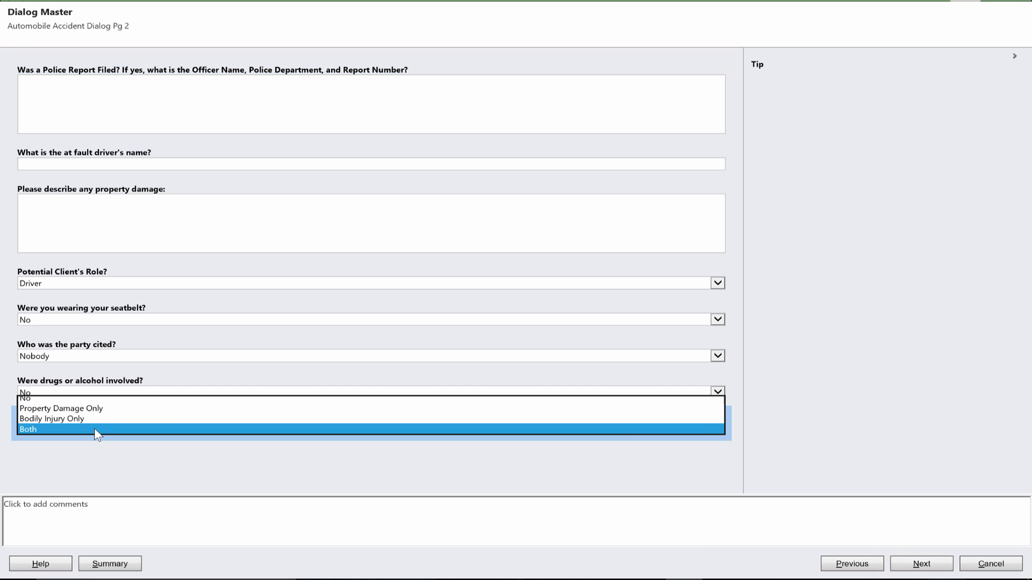
{"action": "left_click", "coordinate": [45, 398]}
{"action": "left_click", "coordinate": [923, 567]}
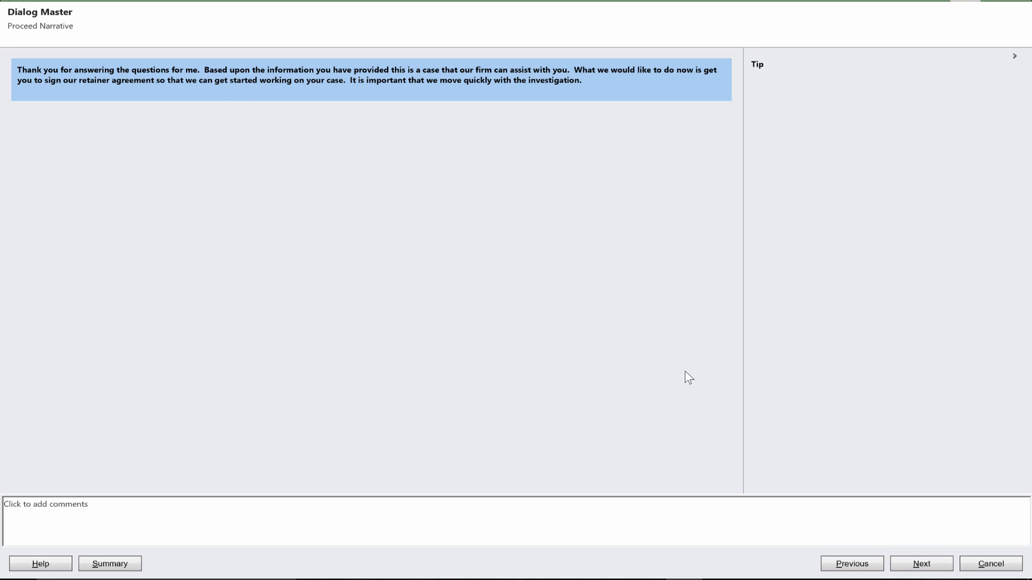
Finish the questionnaire dialog and review the Intake Script fields on the intake record
{"action": "left_click", "coordinate": [920, 565]}
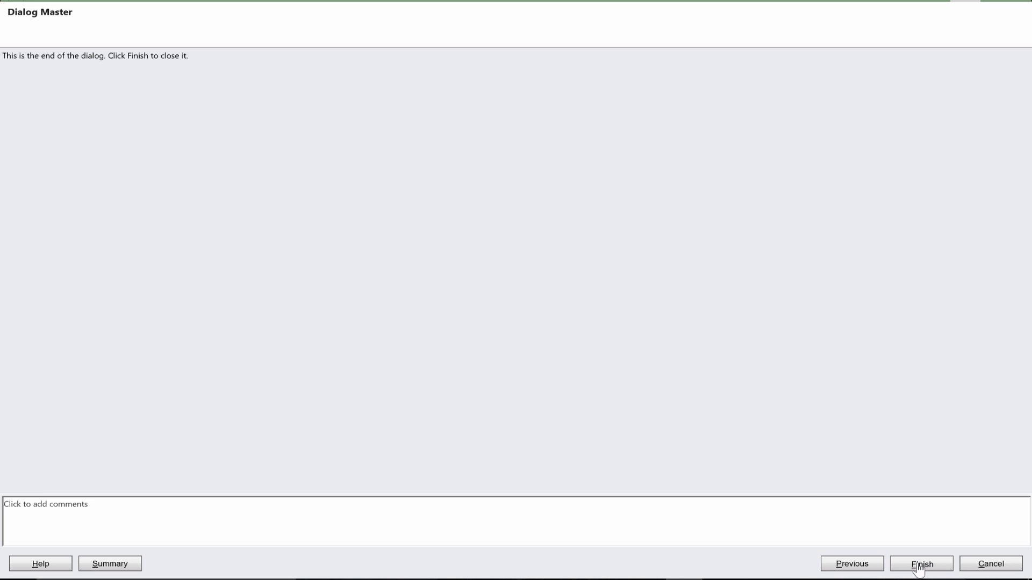
{"action": "left_click", "coordinate": [920, 566]}
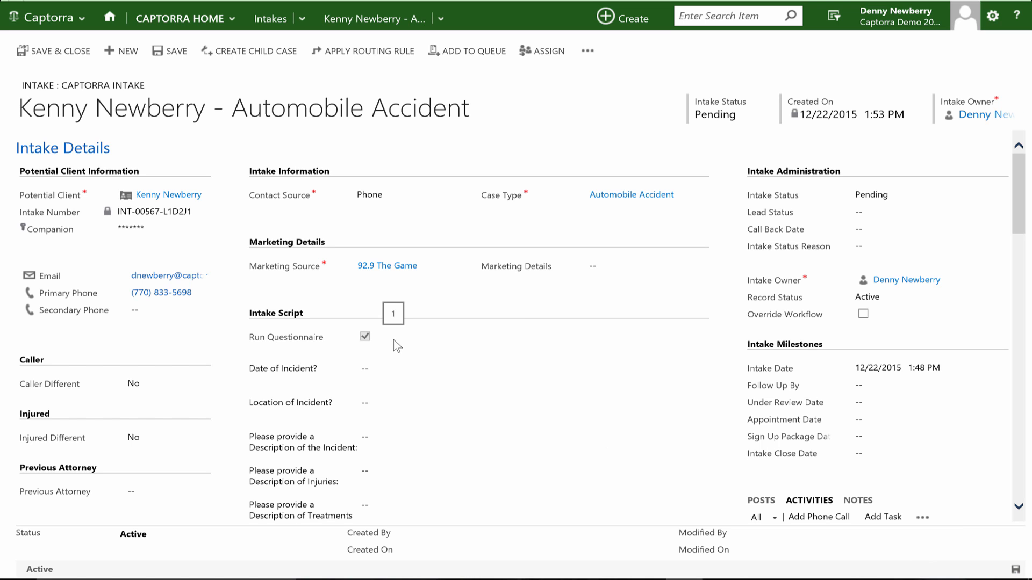
{"action": "scroll", "coordinate": [393, 340], "scroll_direction": "down", "scroll_amount": 6}
{"action": "scroll", "coordinate": [395, 345], "scroll_direction": "up", "scroll_amount": 7}
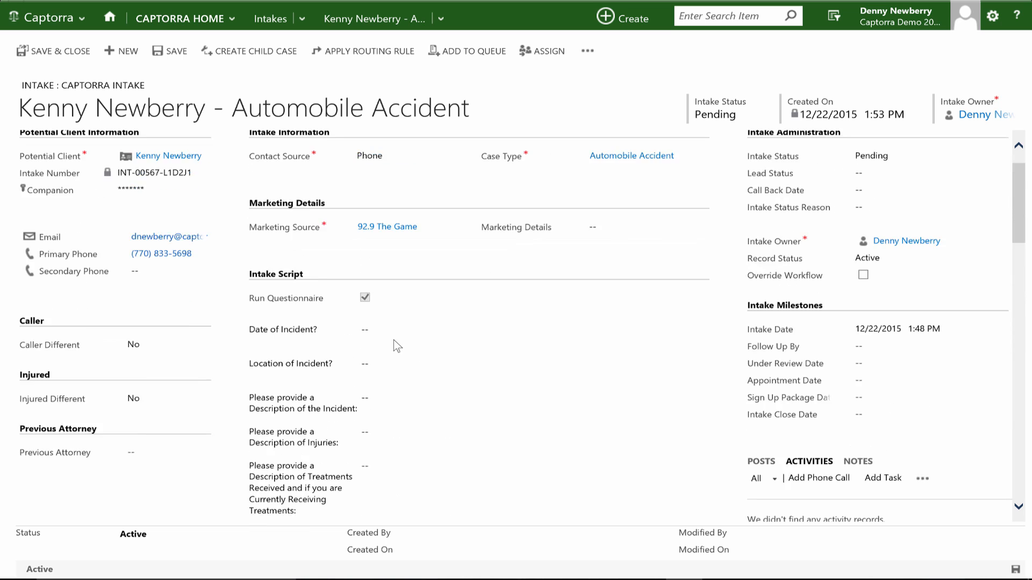